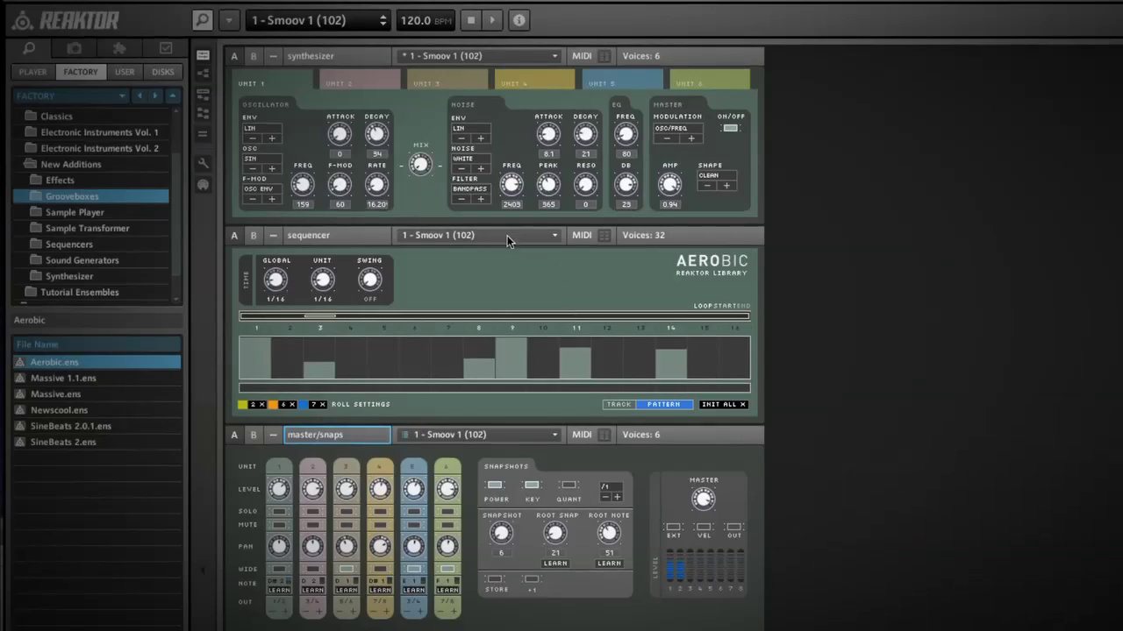
Switch Aerobic's sequencer to the '2 - Smoov 2 (102)' pattern
{"action": "left_click", "coordinate": [507, 235]}
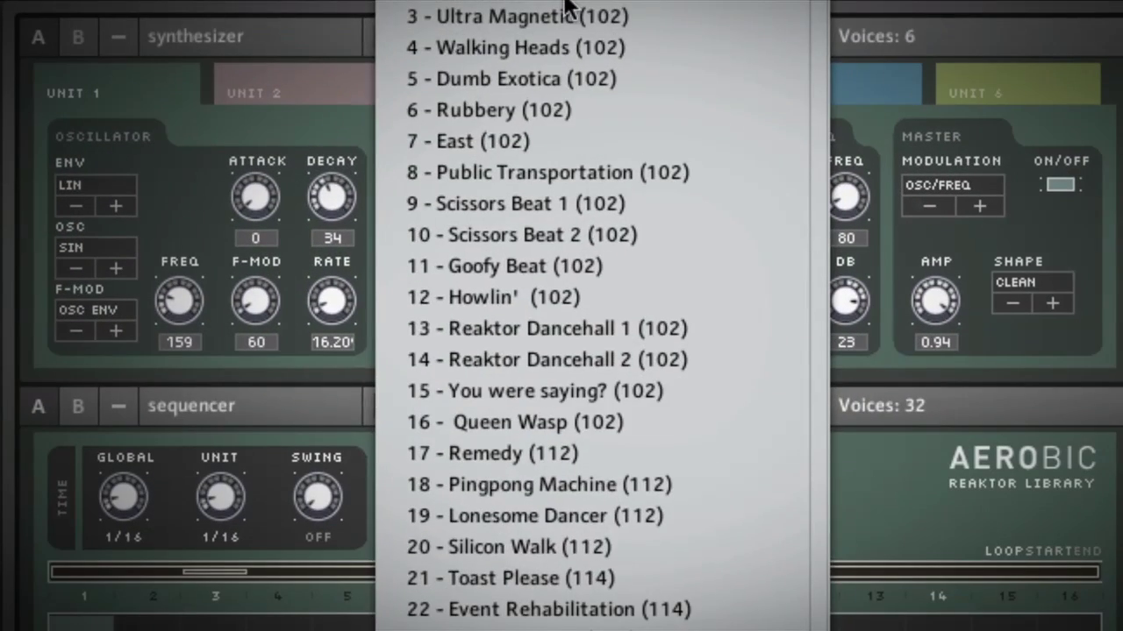
{"action": "left_click", "coordinate": [566, 7]}
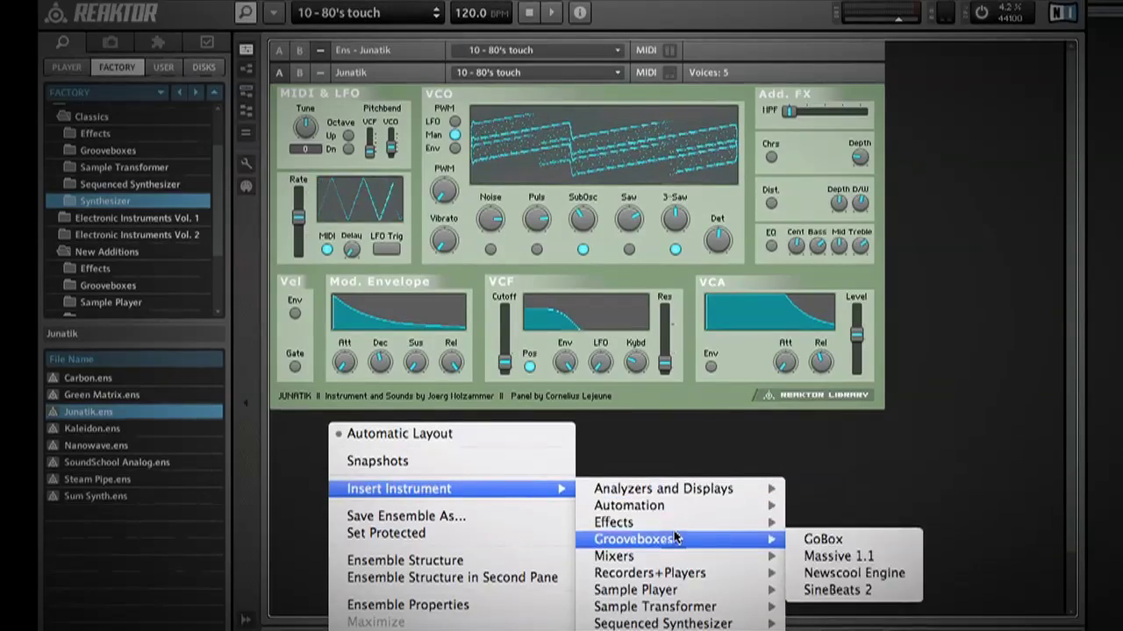
Insert the Echomania effect and patch Junatik's R output into Echomania's R input
{"action": "mouse_move", "coordinate": [667, 521]}
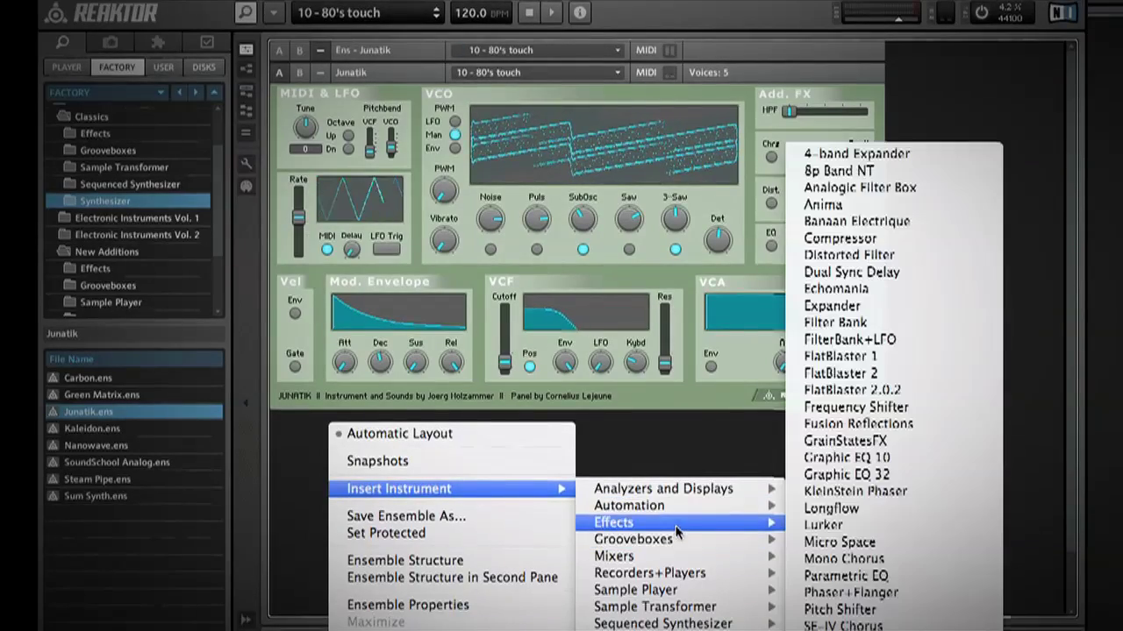
{"action": "left_click", "coordinate": [838, 288]}
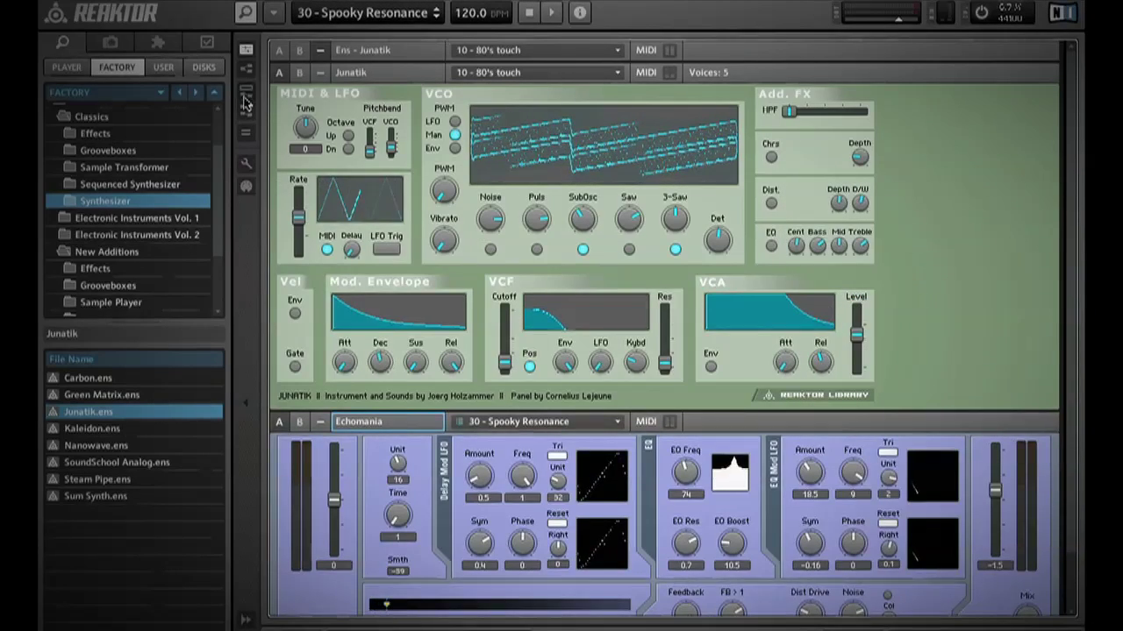
{"action": "left_click", "coordinate": [245, 99]}
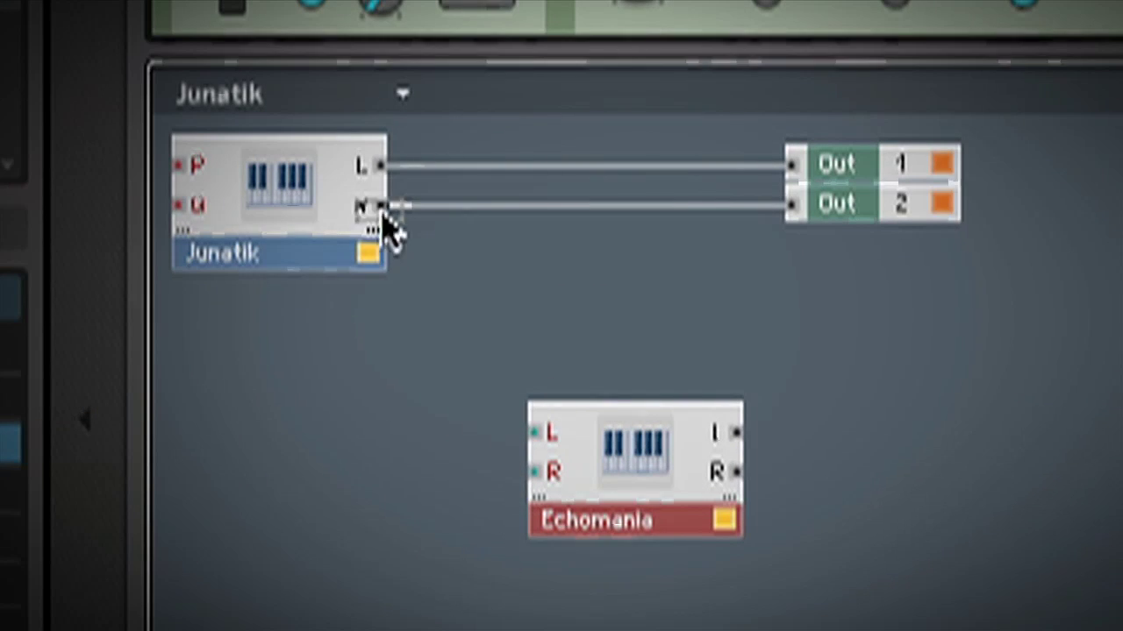
{"action": "left_click_drag", "start_coordinate": [383, 219], "coordinate": [535, 478]}
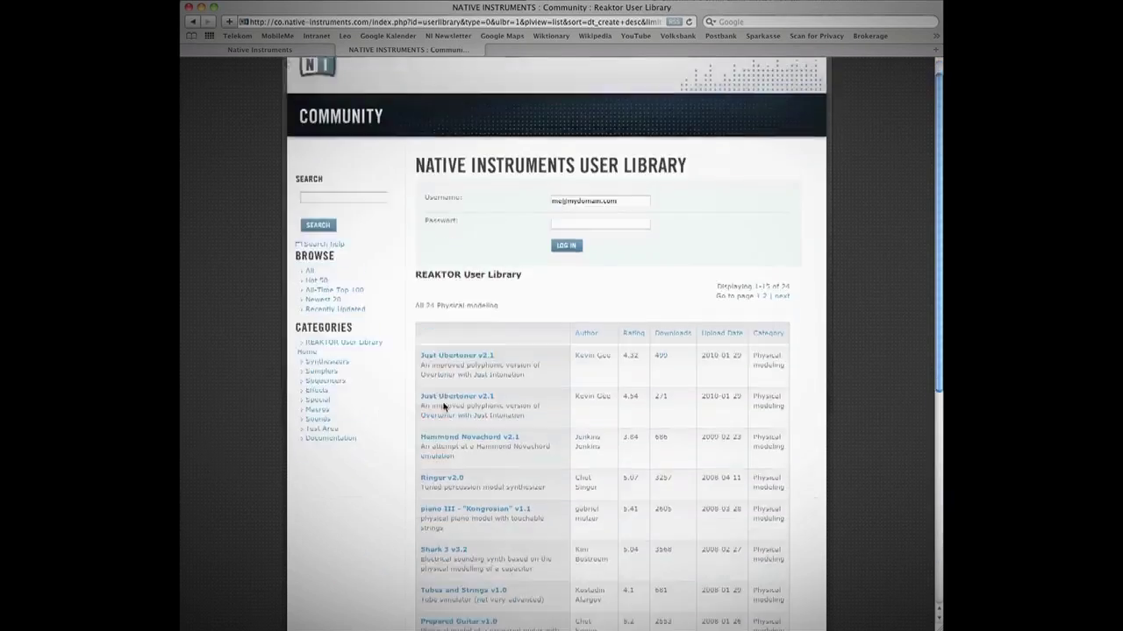
{"action": "scroll", "coordinate": [445, 406], "scroll_direction": "down", "scroll_amount": 3}
{"action": "scroll", "coordinate": [445, 406], "scroll_direction": "down", "scroll_amount": 2}
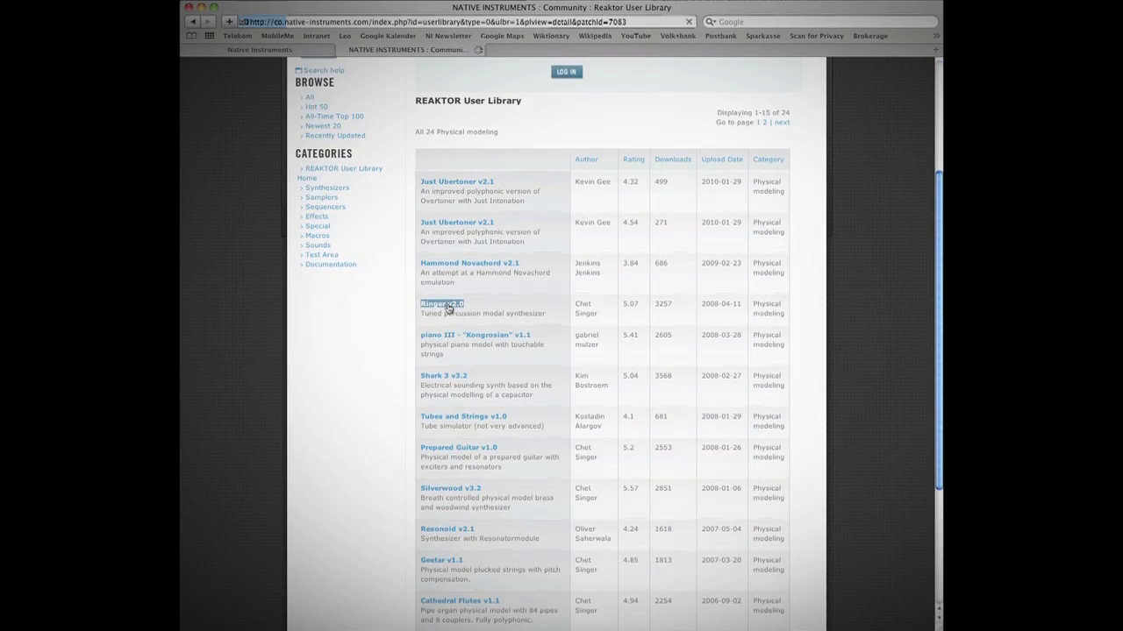
{"action": "scroll", "coordinate": [842, 319], "scroll_direction": "down", "scroll_amount": 3}
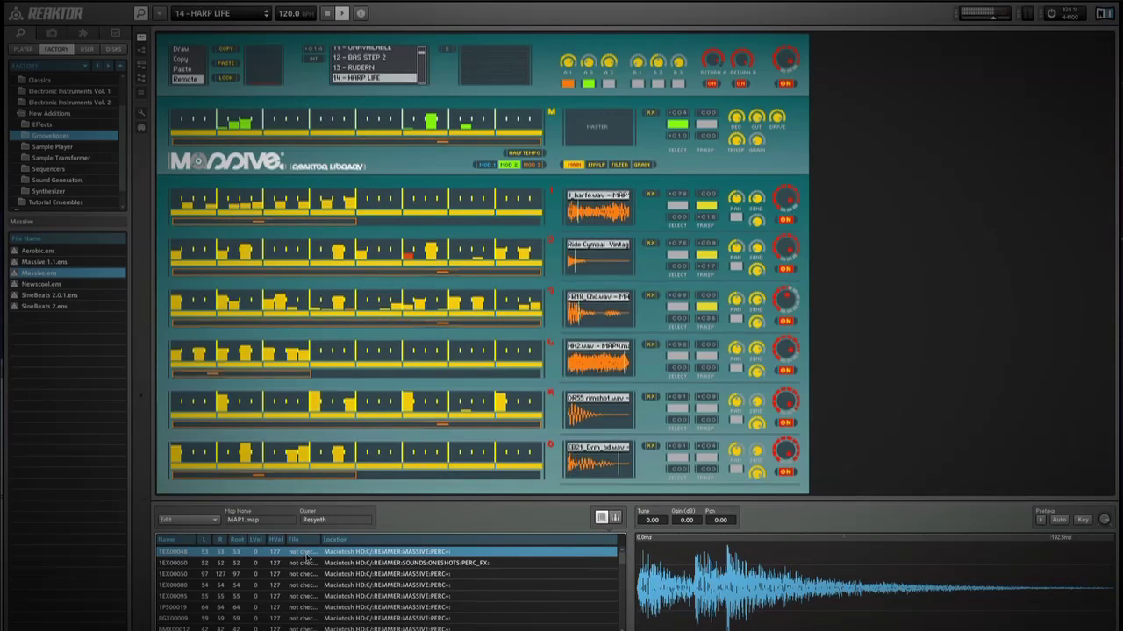
Audition neighbouring samples in Massive's sample map with the Down and Up arrow keys
{"action": "key", "text": "Down"}
{"action": "key", "text": "Down"}
{"action": "key", "text": "Down"}
{"action": "key", "text": "Down"}
{"action": "key", "text": "Down"}
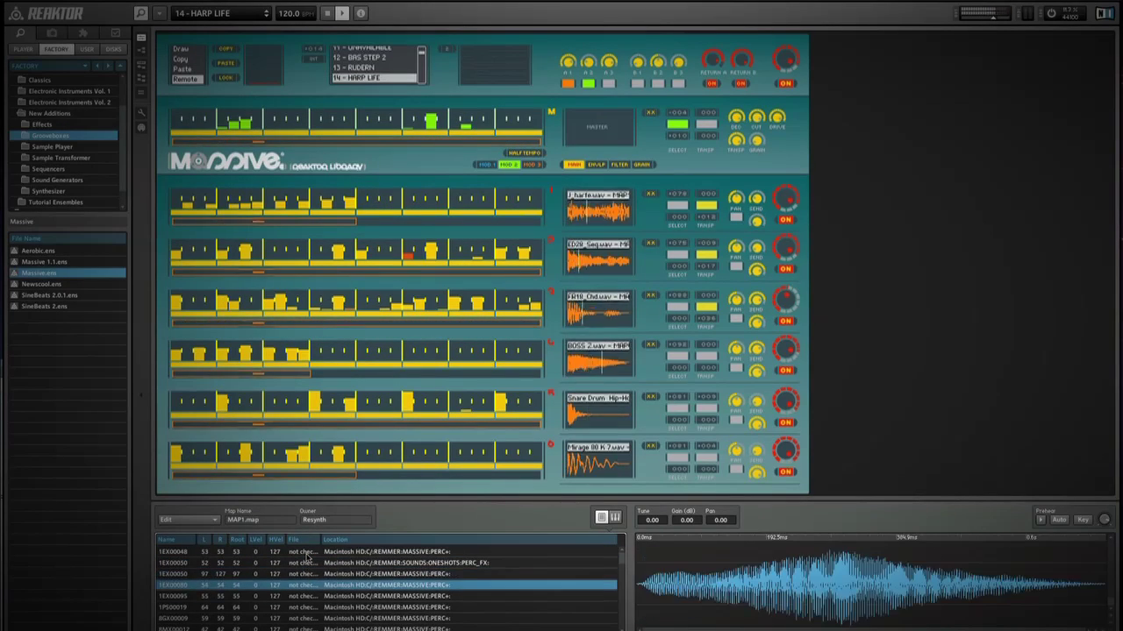
{"action": "key", "text": "Up"}
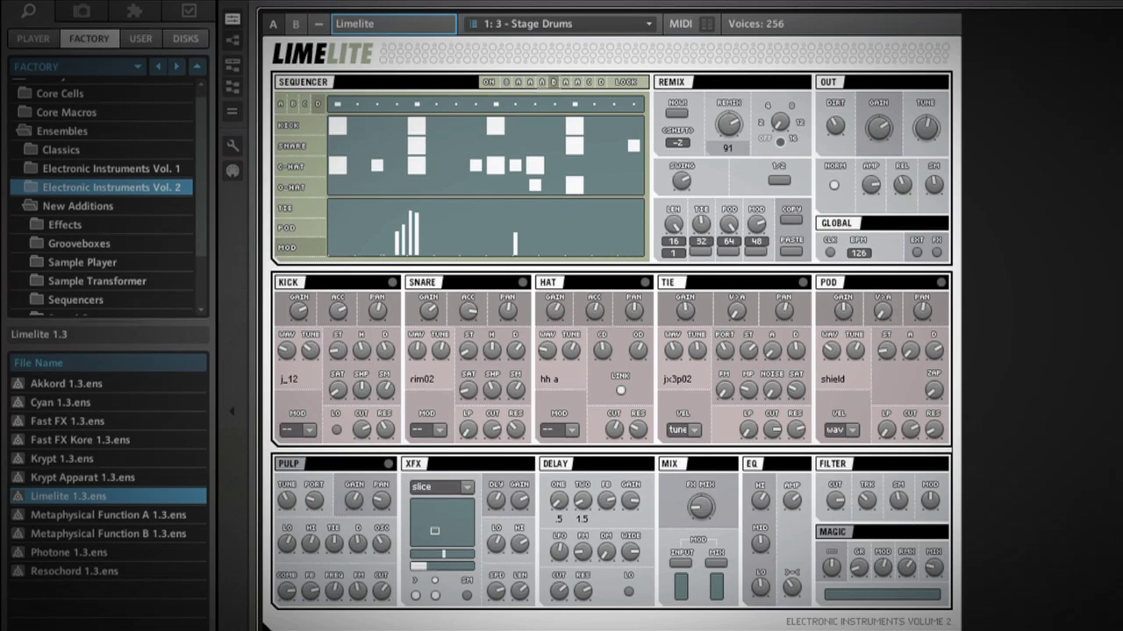
Load Limelite's '1: 10 - Rock Steady' snapshot, then browse the '2 : Bank 2' snapshots
{"action": "left_click", "coordinate": [559, 24]}
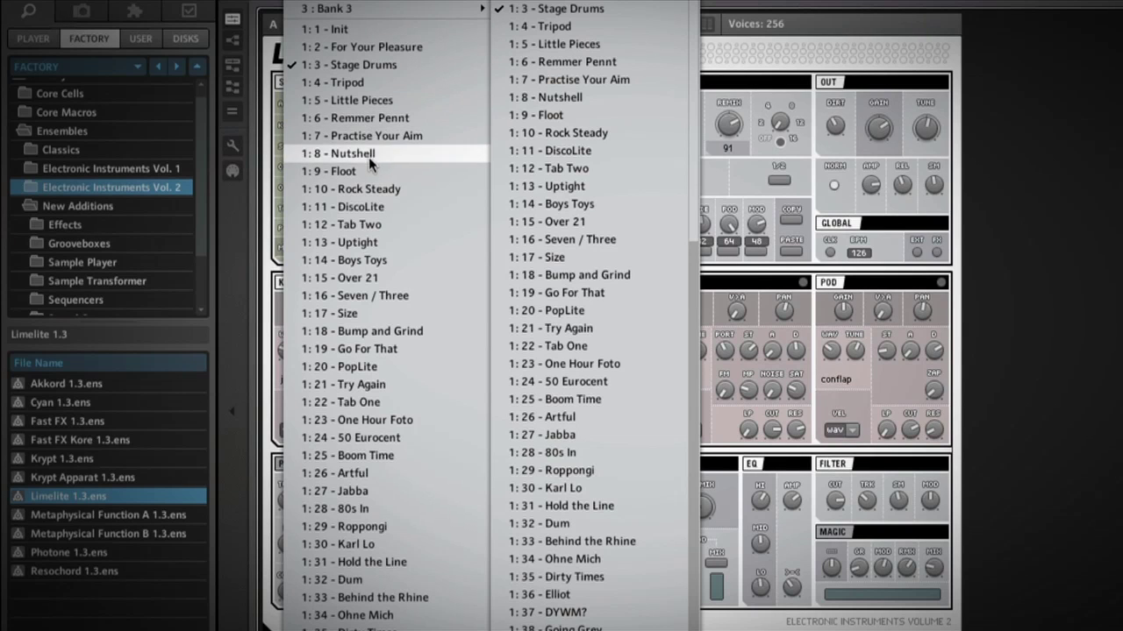
{"action": "left_click", "coordinate": [370, 187]}
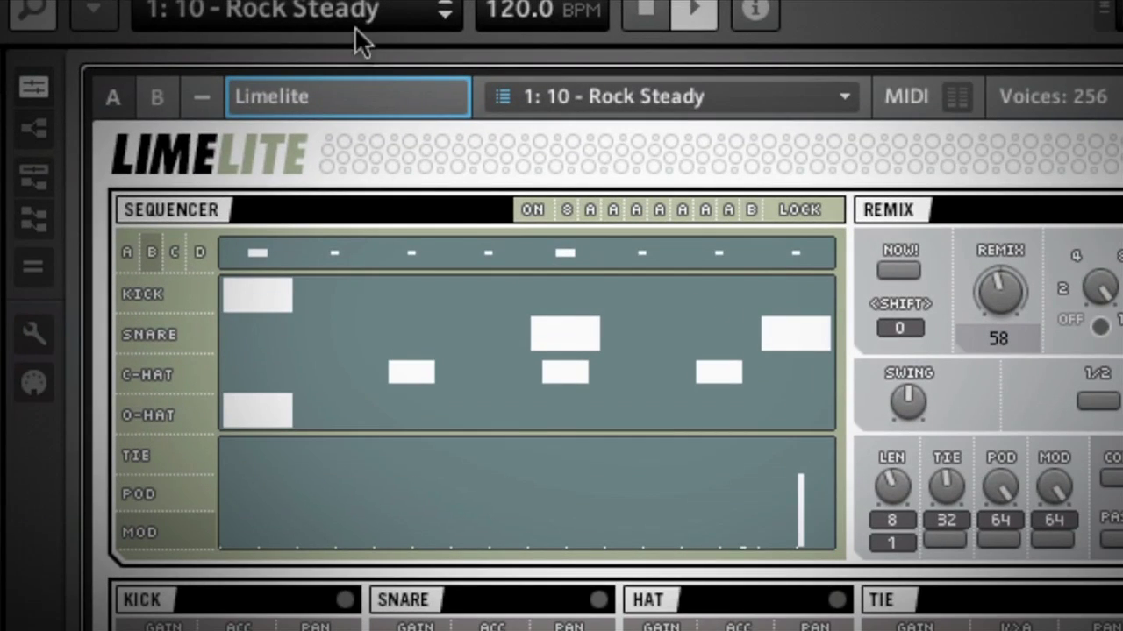
{"action": "left_click", "coordinate": [351, 18]}
{"action": "mouse_move", "coordinate": [456, 42]}
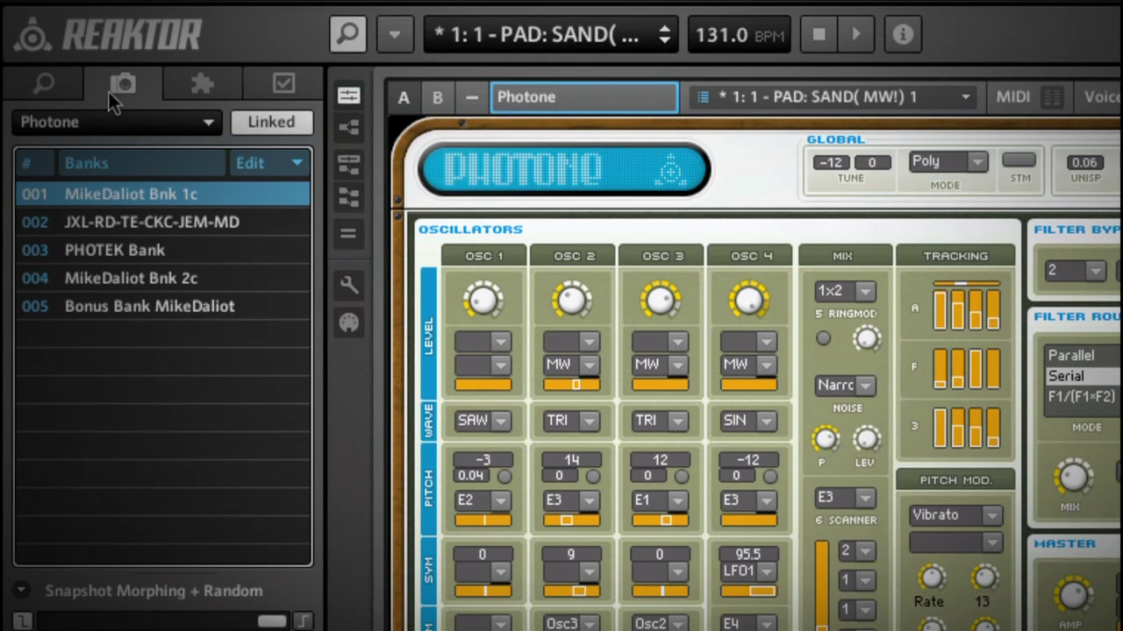
Show the factory library browser and scroll down its list
{"action": "left_click", "coordinate": [66, 83]}
{"action": "left_click", "coordinate": [138, 133]}
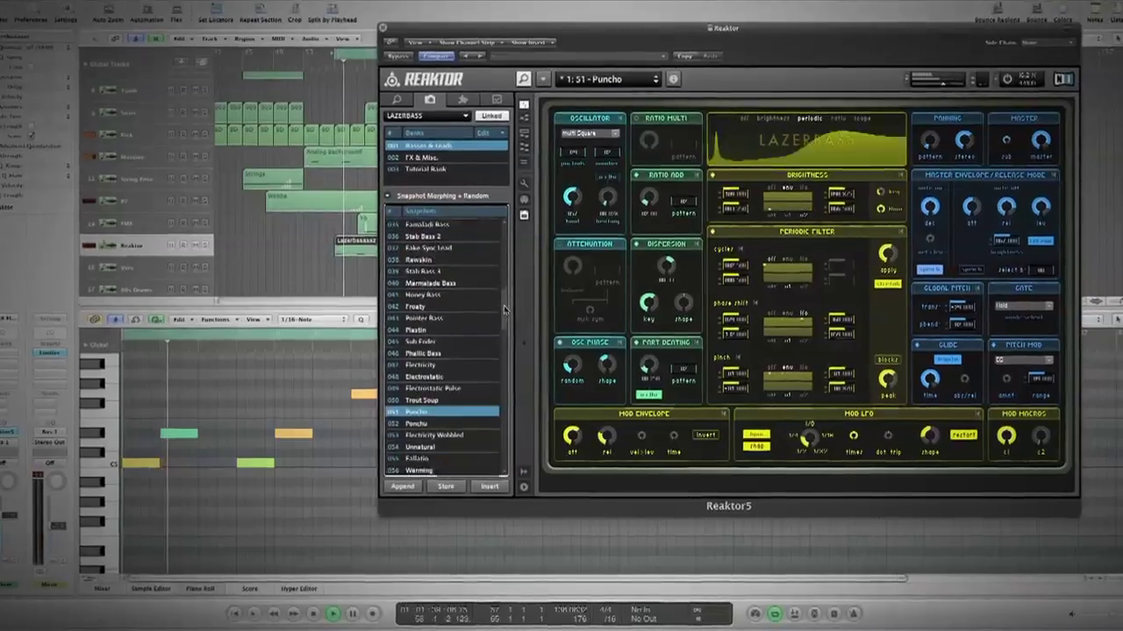
{"action": "scroll", "coordinate": [510, 325], "scroll_direction": "down", "scroll_amount": 5}
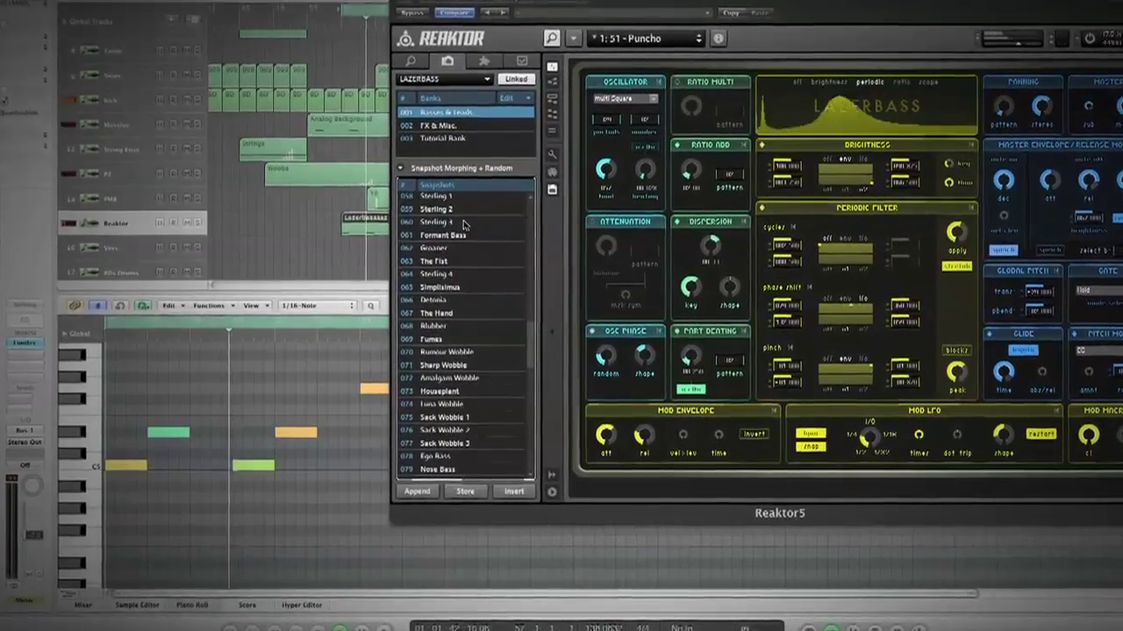
Recall Lazerbass's Sterling 3, Sterling 4 and Simplissimus snapshots in turn
{"action": "left_click", "coordinate": [464, 225]}
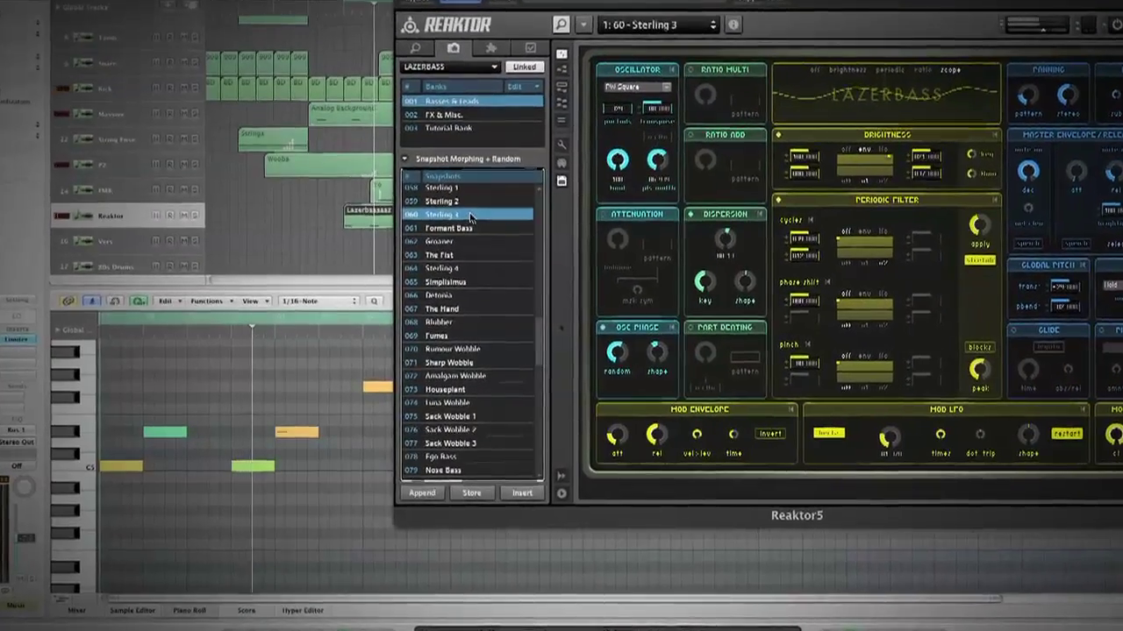
{"action": "left_click", "coordinate": [455, 274]}
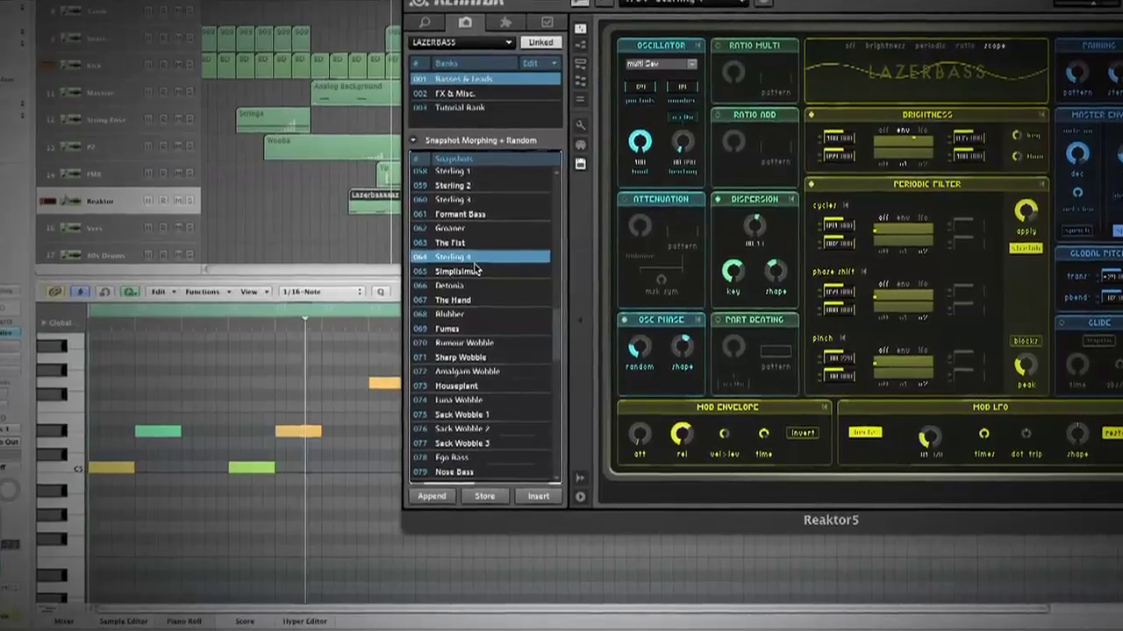
{"action": "left_click", "coordinate": [467, 276]}
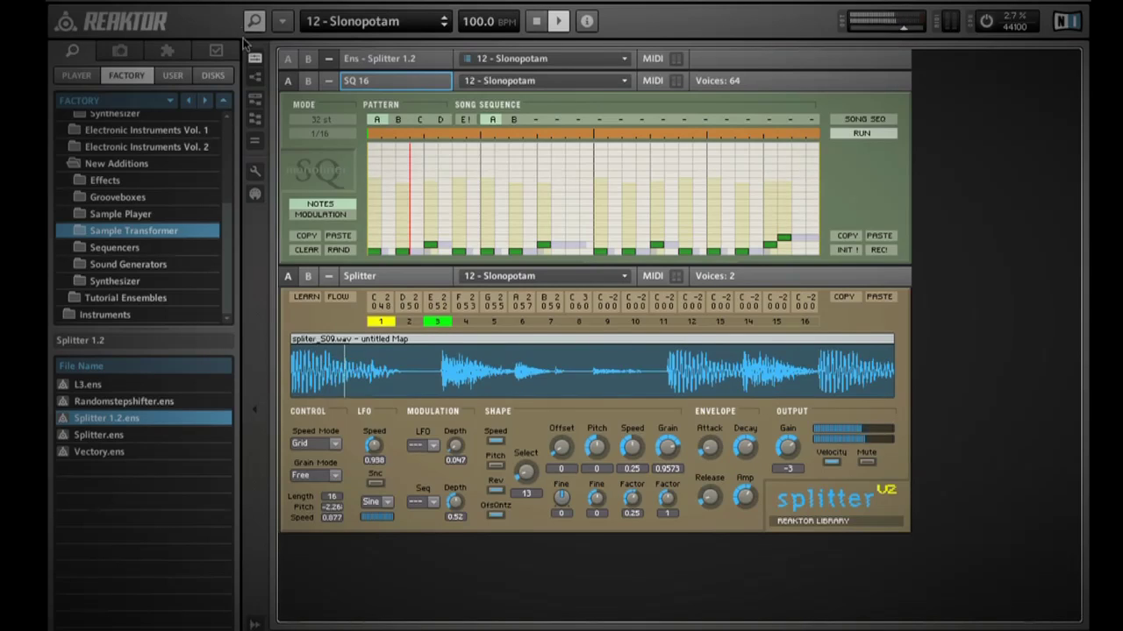
Show SQ 16's structure in a side-by-side pane next to the Splitter panel
{"action": "left_click", "coordinate": [256, 99]}
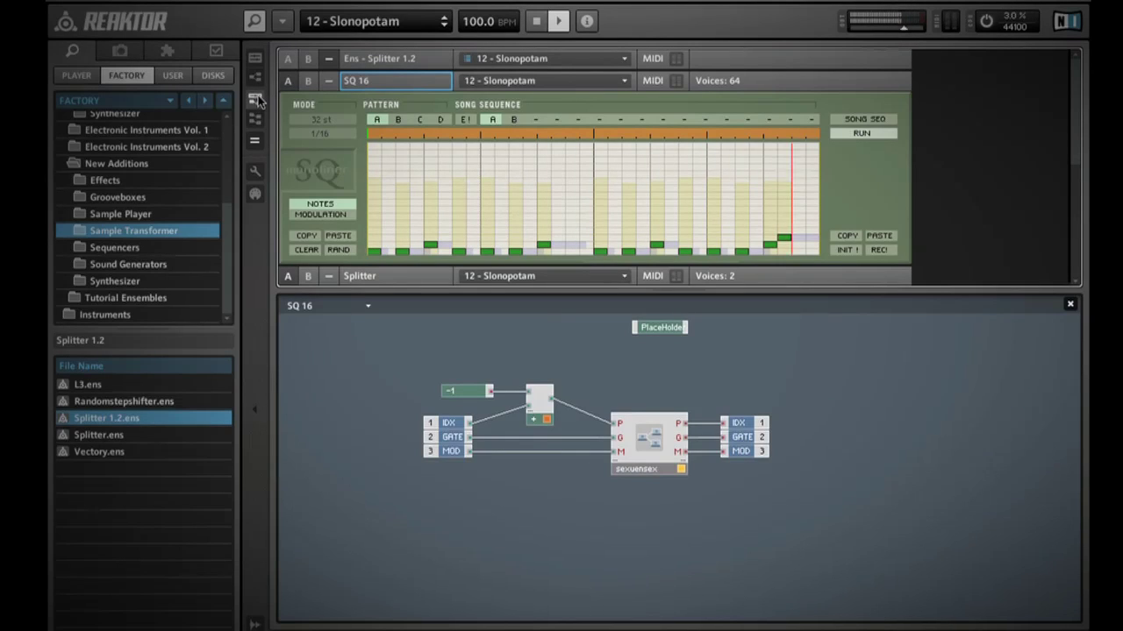
{"action": "left_click", "coordinate": [256, 146]}
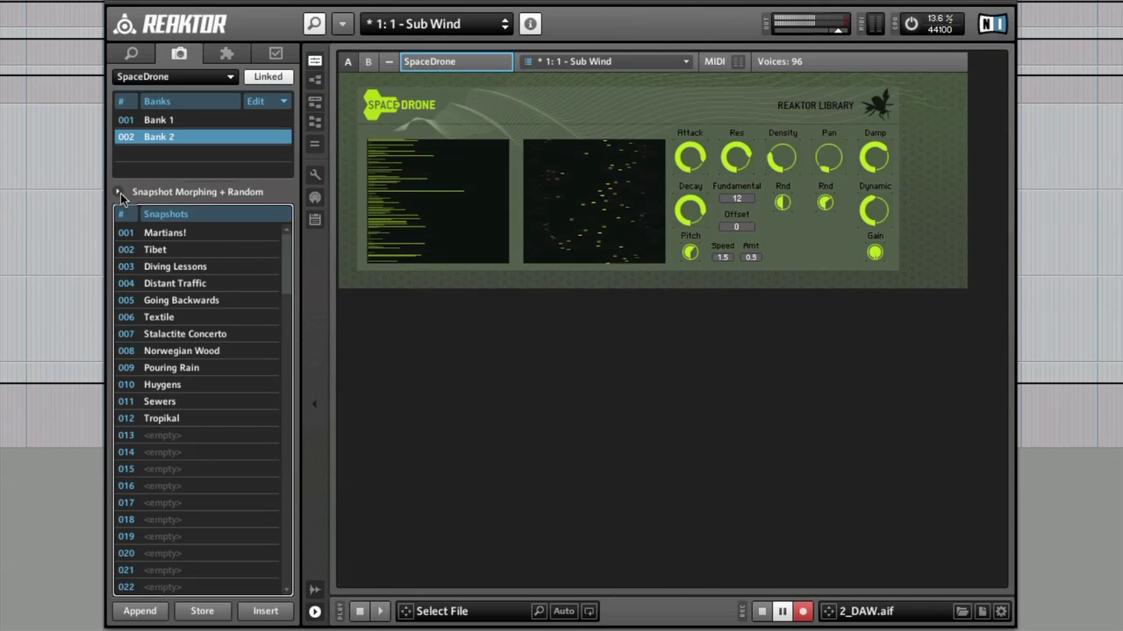
Record a morph from Going Backwards to Sub Wind, then place 2_DAW.aif on a DAW track
{"action": "left_click", "coordinate": [120, 192]}
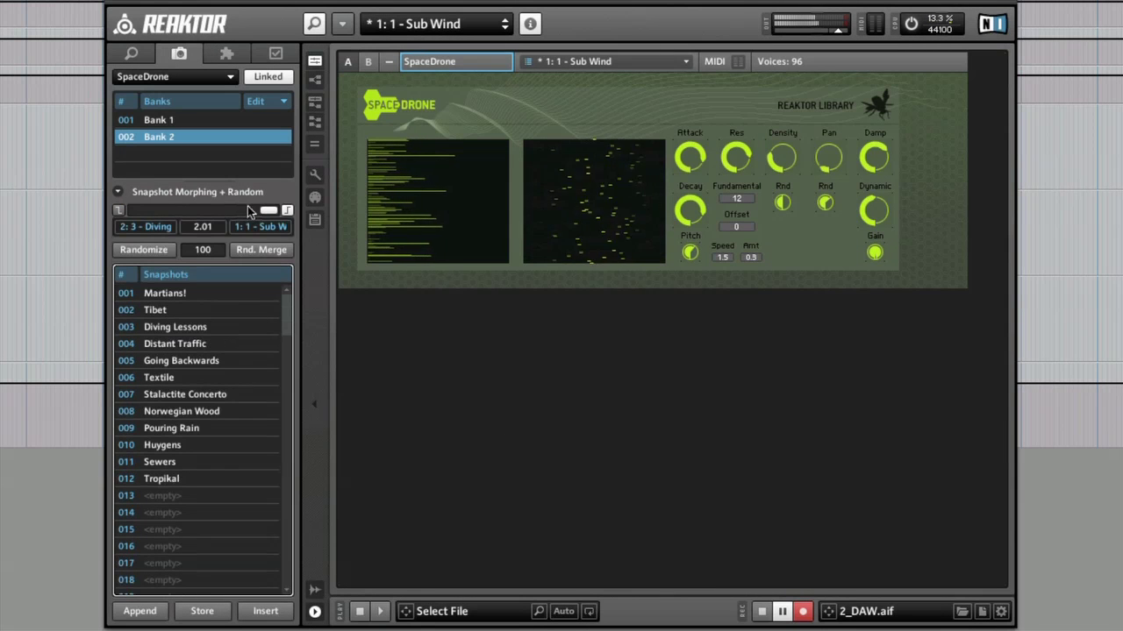
{"action": "left_click_drag", "start_coordinate": [180, 360], "coordinate": [269, 210]}
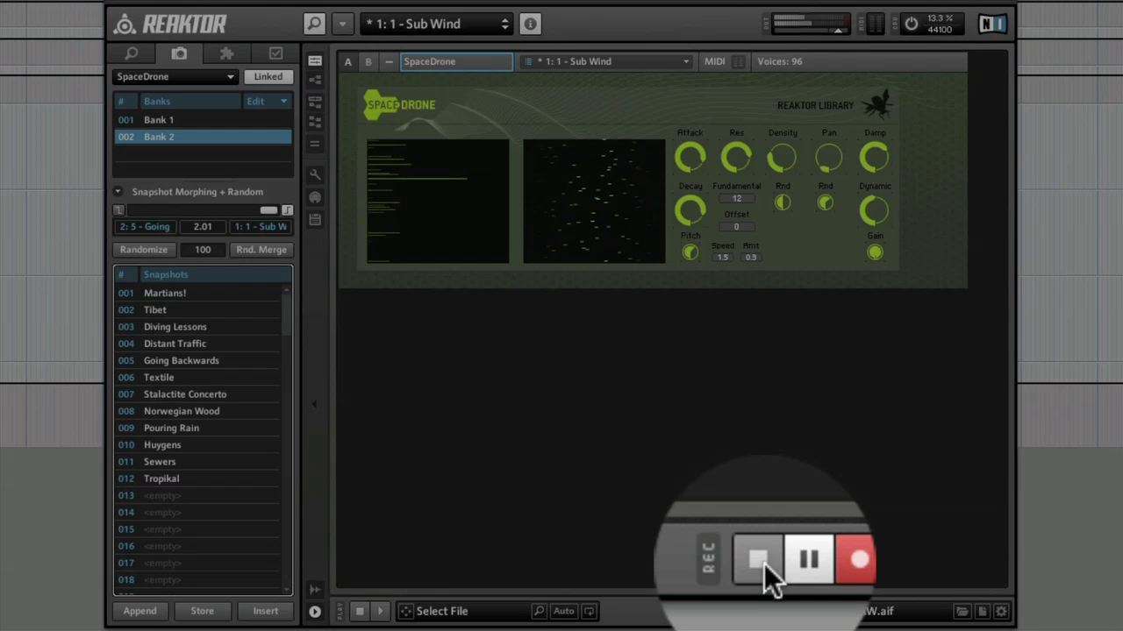
{"action": "left_click", "coordinate": [761, 611]}
{"action": "left_click_drag", "start_coordinate": [828, 611], "coordinate": [132, 498]}
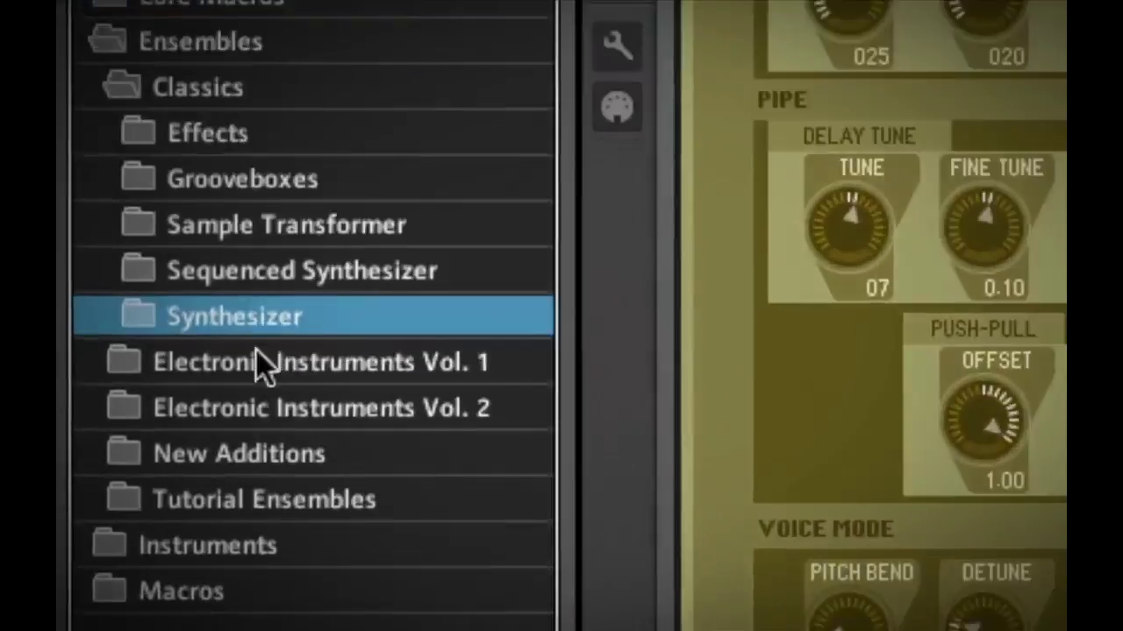
Browse the Electronic Instruments Vol. 1 and Vol. 2 factory folders
{"action": "left_click", "coordinate": [196, 409]}
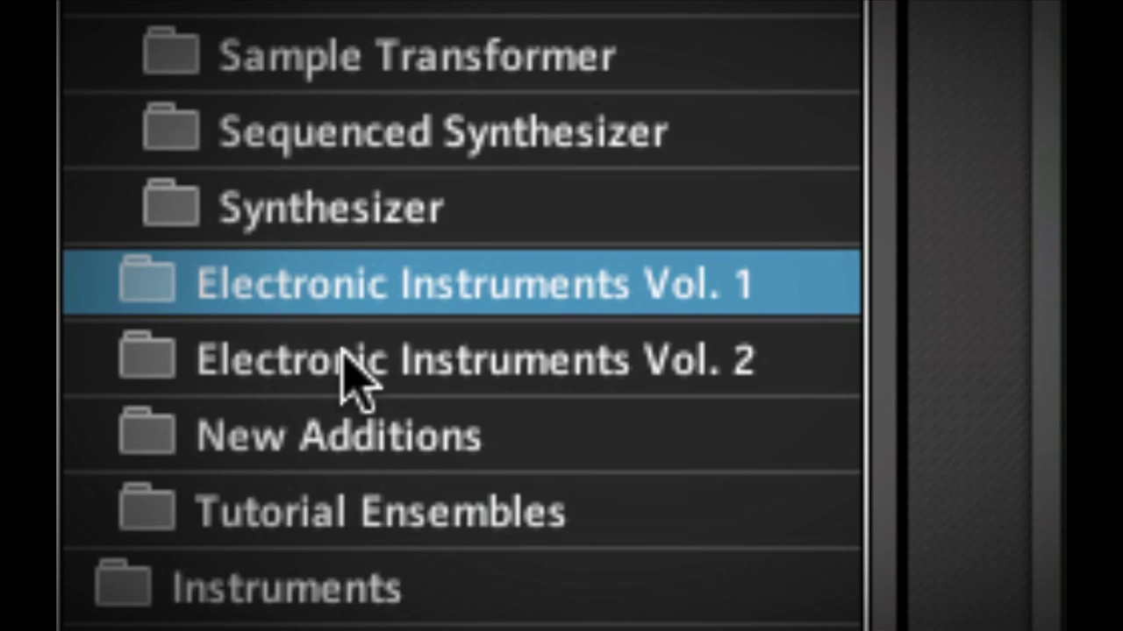
{"action": "left_click", "coordinate": [350, 369]}
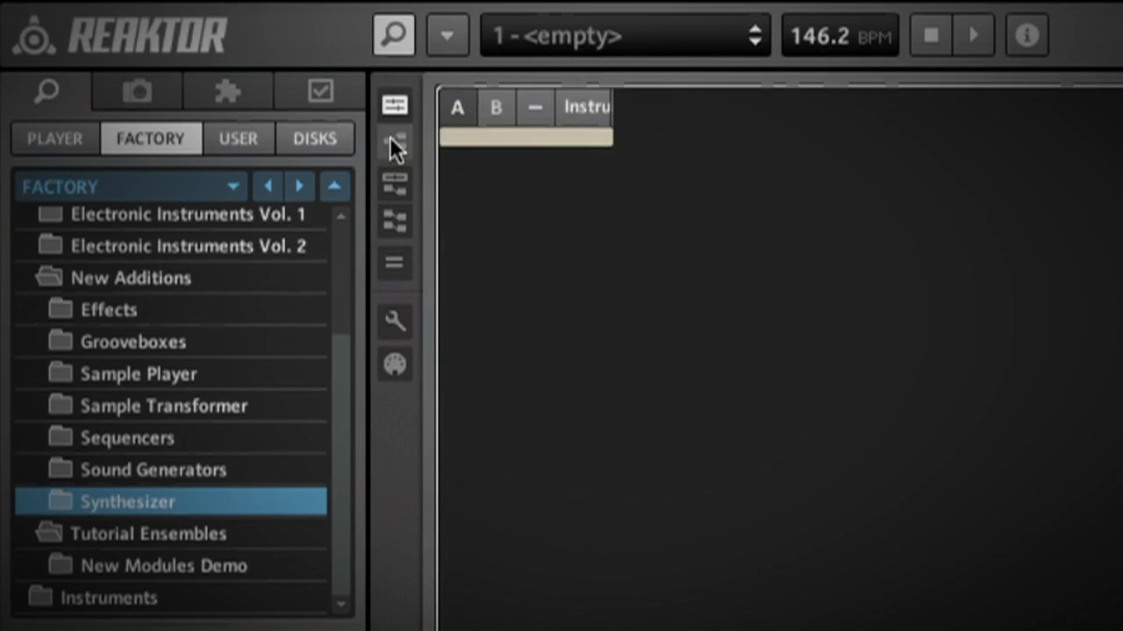
Add a Sine Bank oscillator to the empty instrument's structure via Built-In Module > Oscillator
{"action": "left_click", "coordinate": [392, 141]}
{"action": "right_click", "coordinate": [646, 266]}
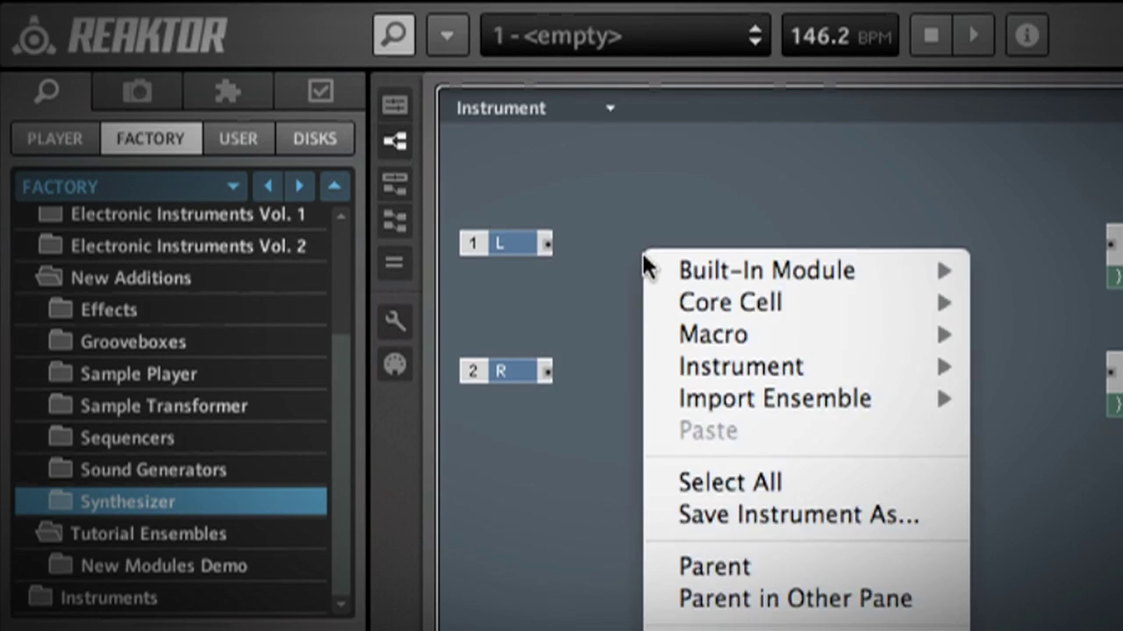
{"action": "mouse_move", "coordinate": [746, 270]}
{"action": "mouse_move", "coordinate": [794, 321]}
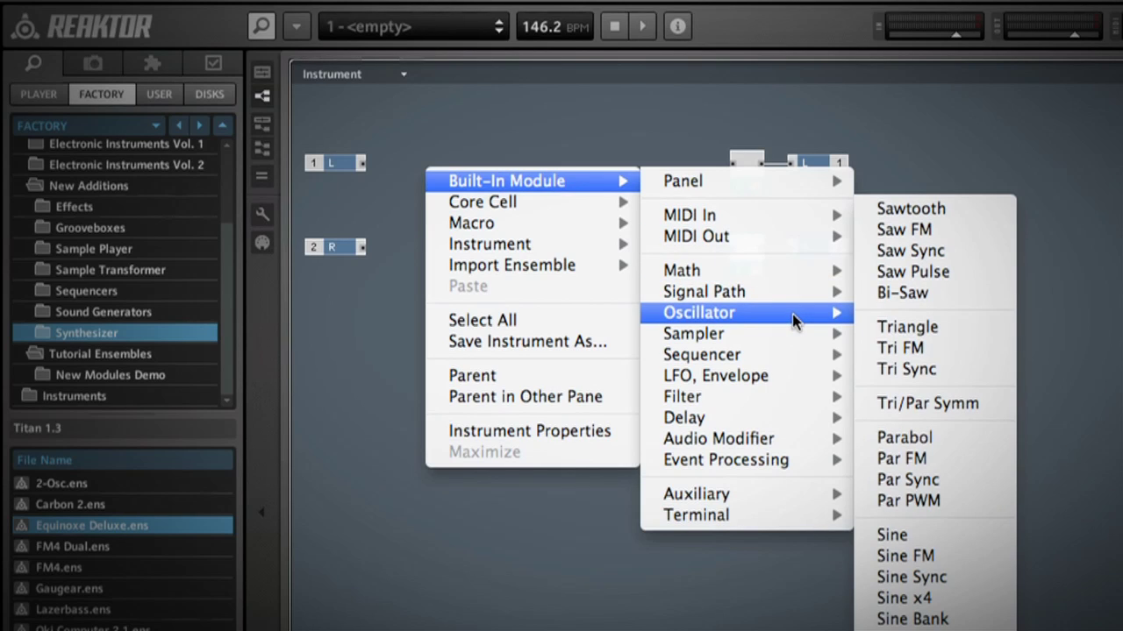
{"action": "left_click", "coordinate": [924, 615]}
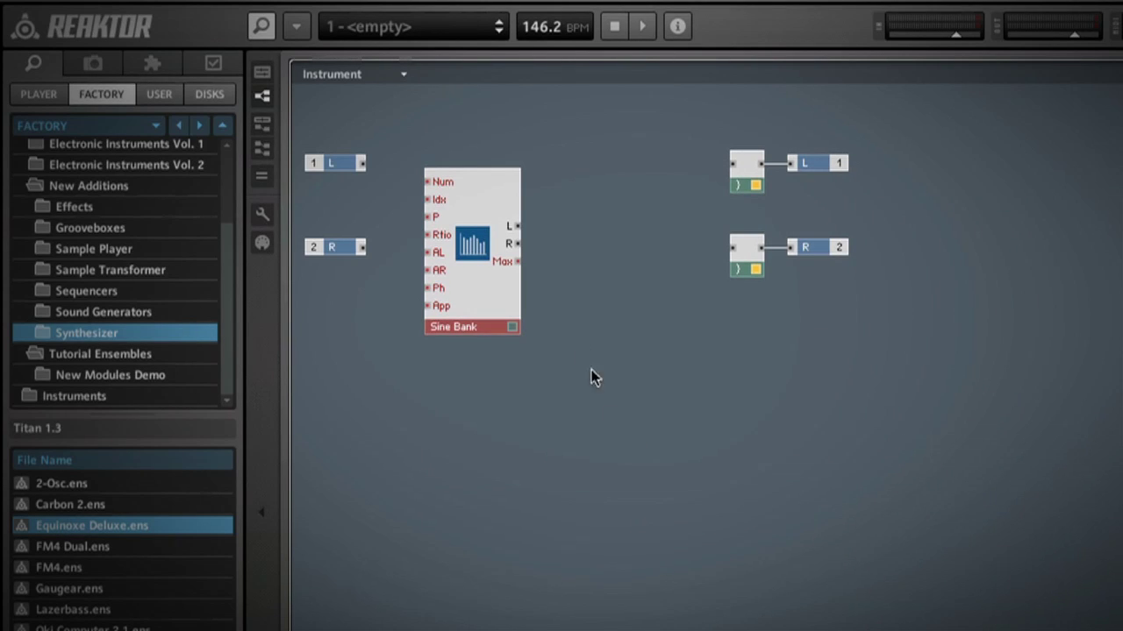
Add a Modal Bank module via Built-In Module > Filter
{"action": "right_click", "coordinate": [568, 234]}
{"action": "mouse_move", "coordinate": [614, 243]}
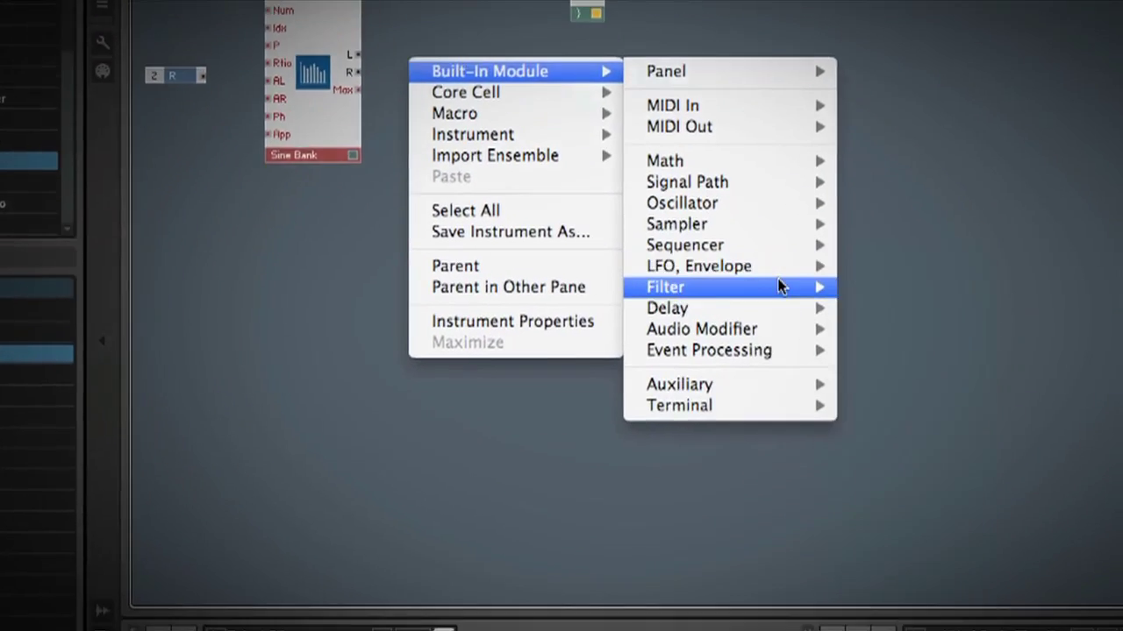
{"action": "mouse_move", "coordinate": [991, 459]}
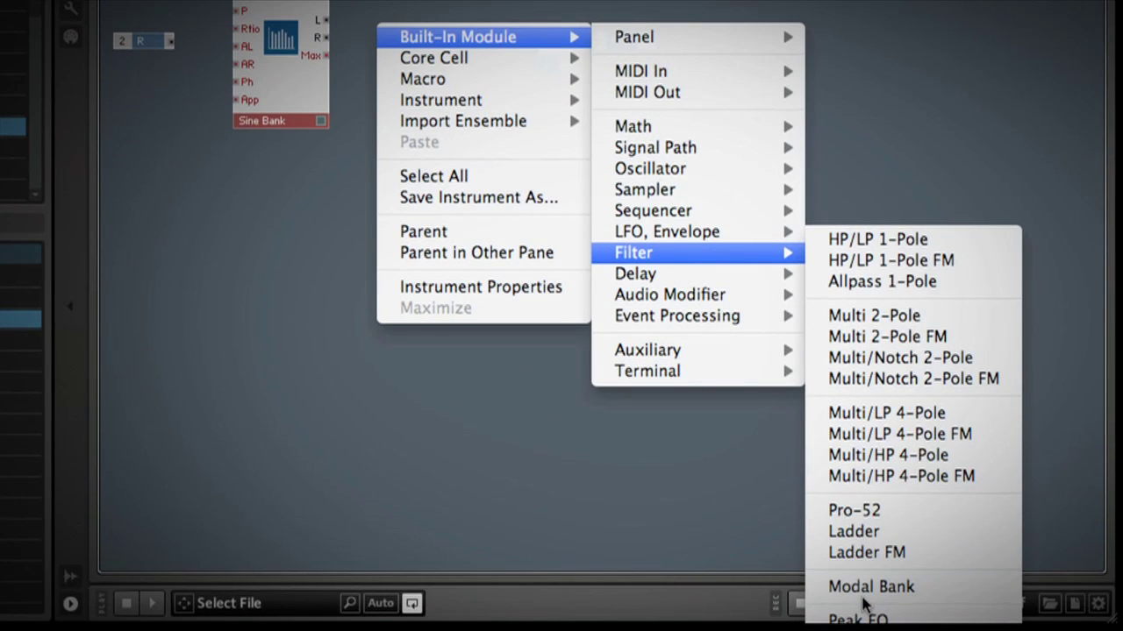
{"action": "left_click", "coordinate": [863, 593]}
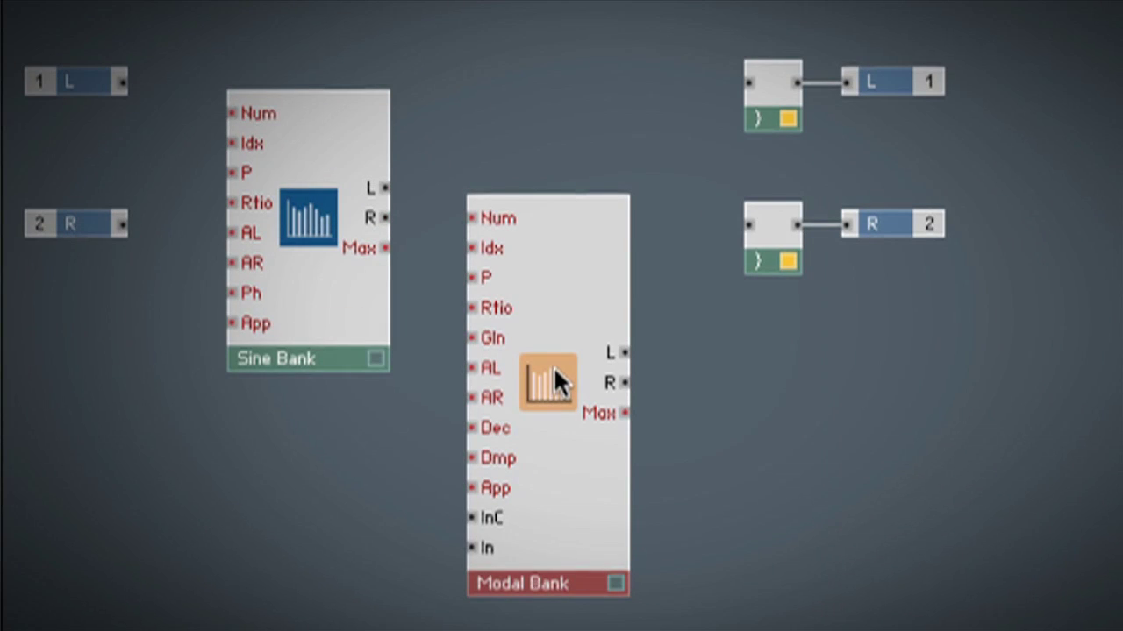